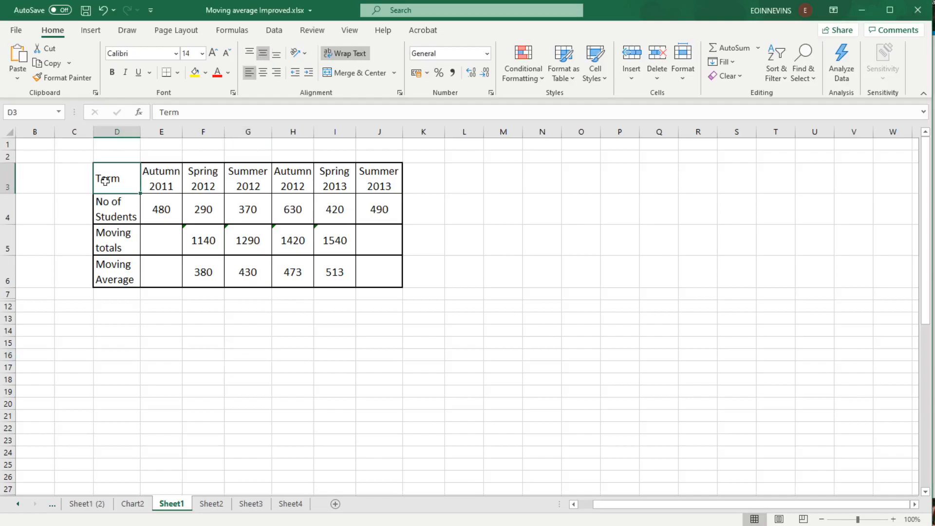
Select the Term, No of Students and Moving Average rows and insert a 2-D line chart from them.
drag(105, 181, 376, 186)
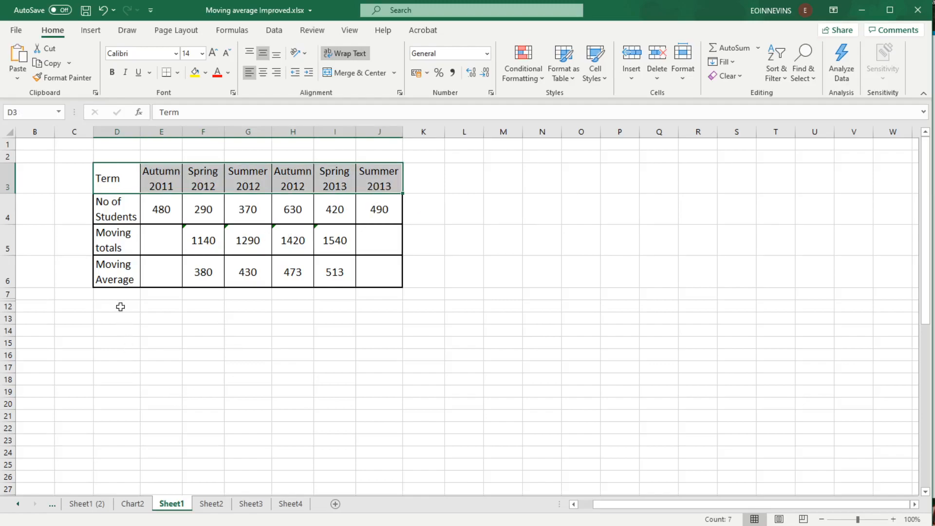
mouse_move(113, 212)
mouse_down()
mouse_move(376, 205)
mouse_move(370, 199)
mouse_up()
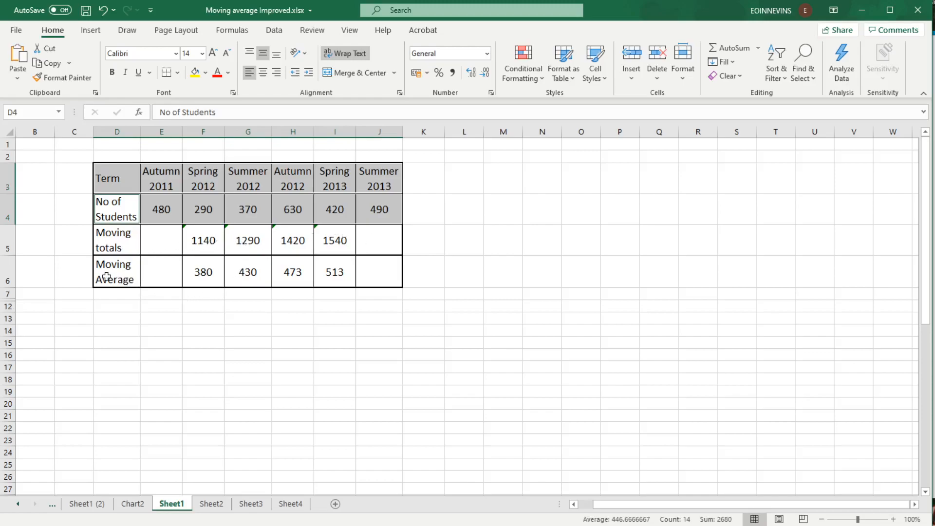
drag(108, 276, 367, 273)
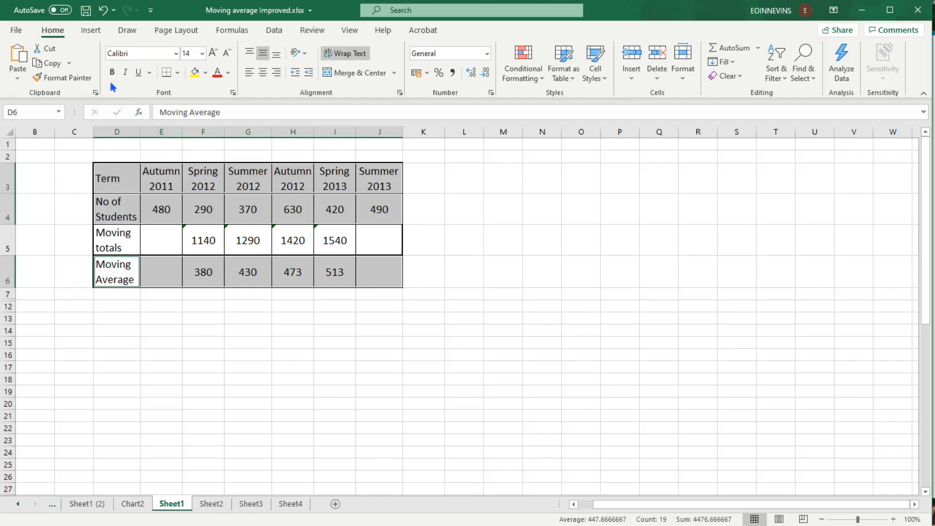
click(92, 31)
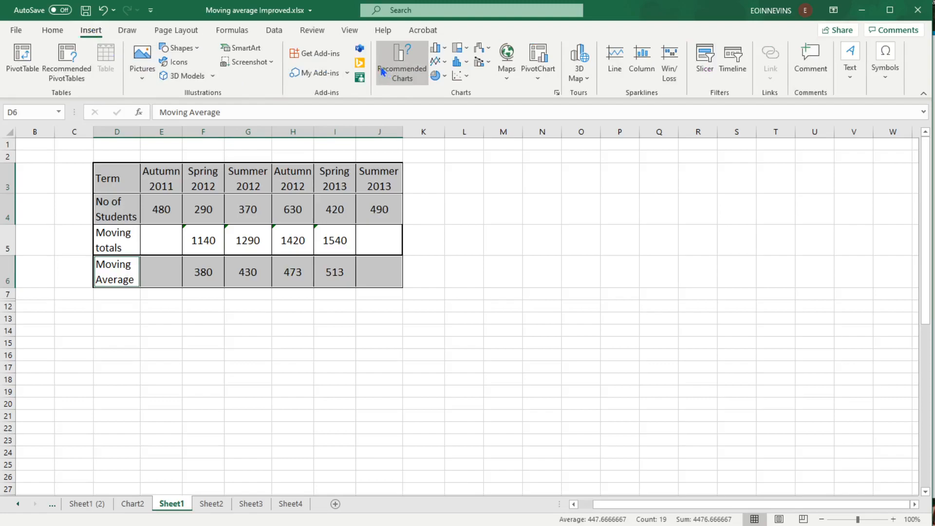
click(445, 66)
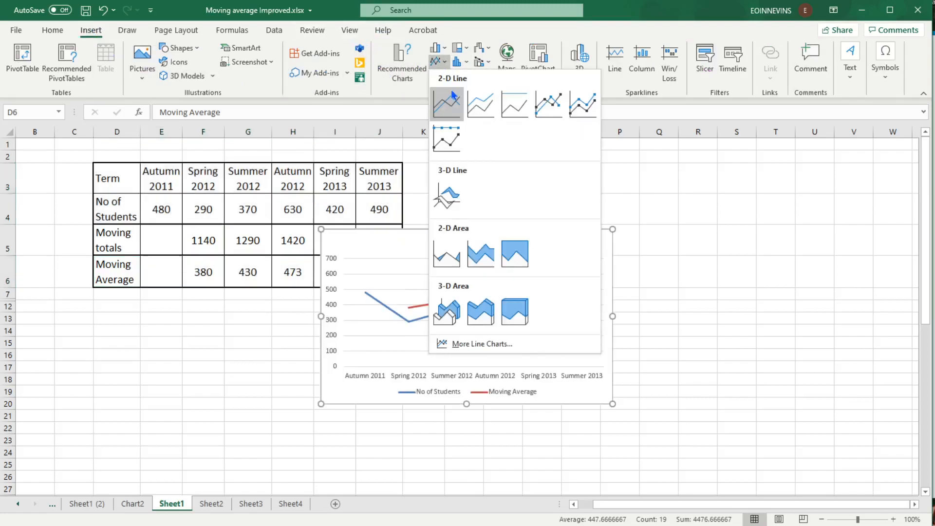
click(448, 111)
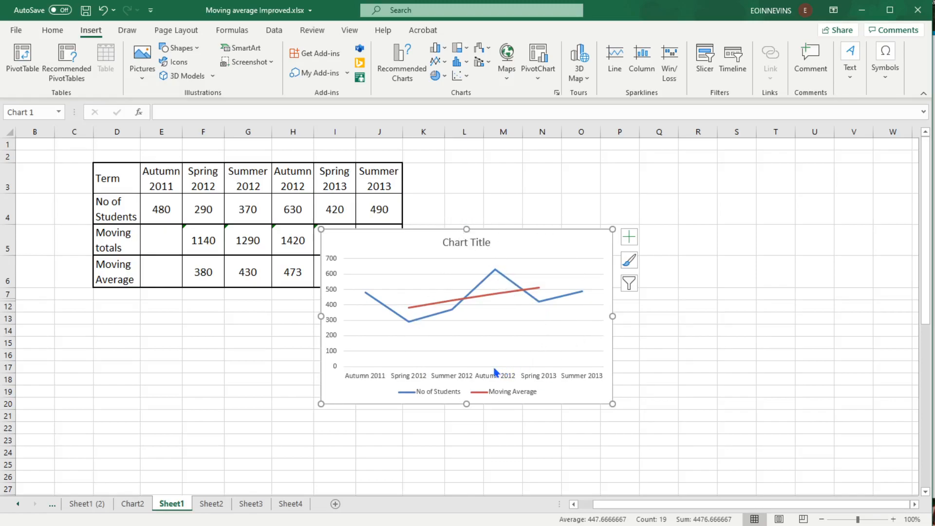
Move the chart to a new chart sheet named Chart3.
click(496, 232)
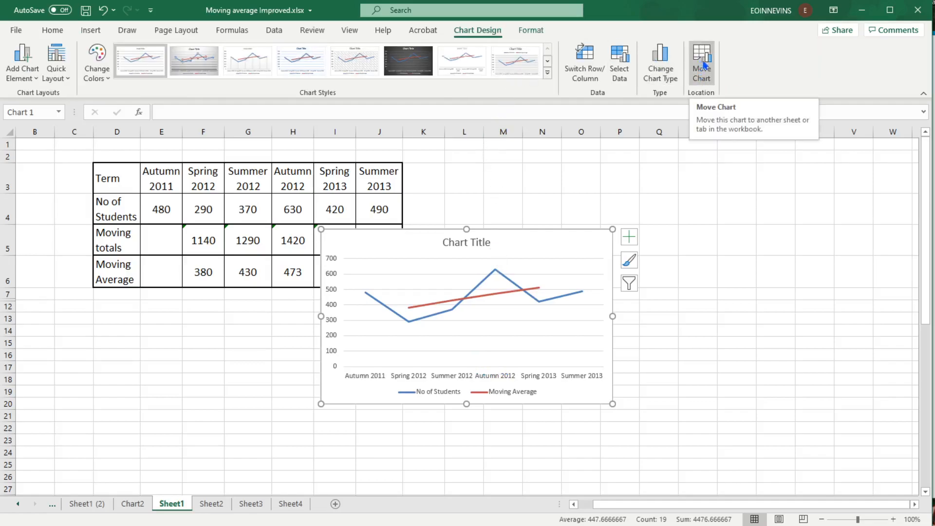
click(697, 76)
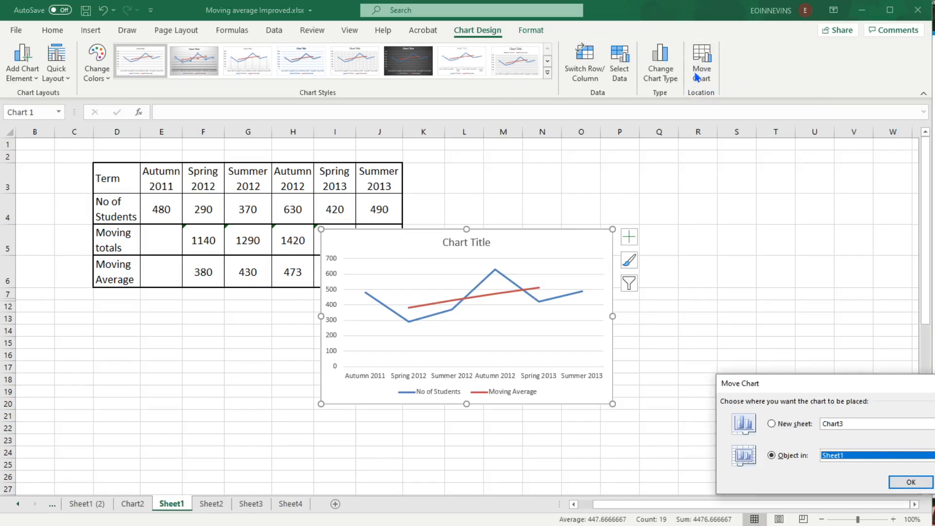
click(772, 425)
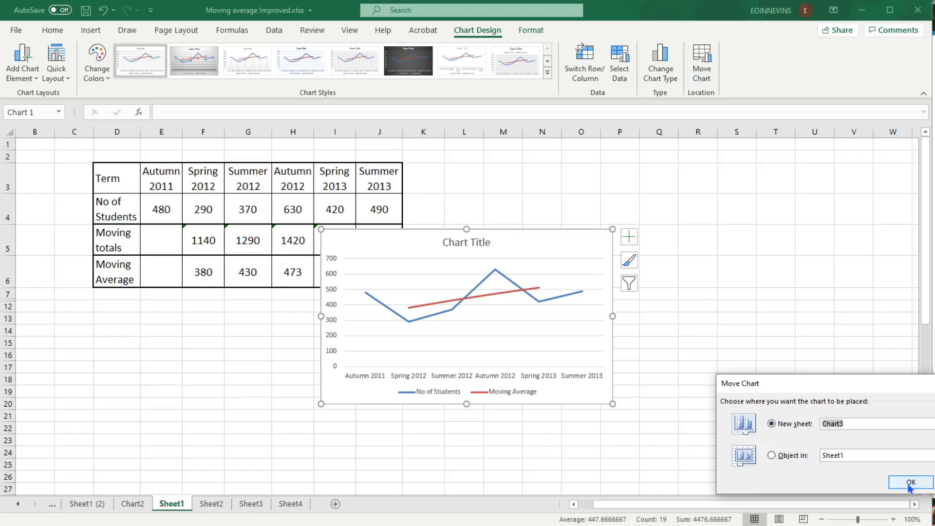
click(905, 483)
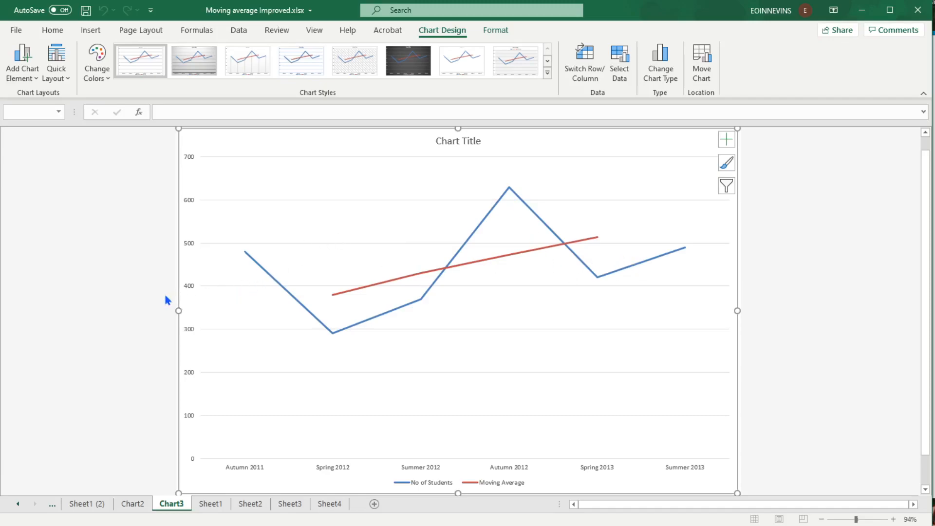
Add a primary horizontal axis title to the chart and set its text to pri.
click(496, 35)
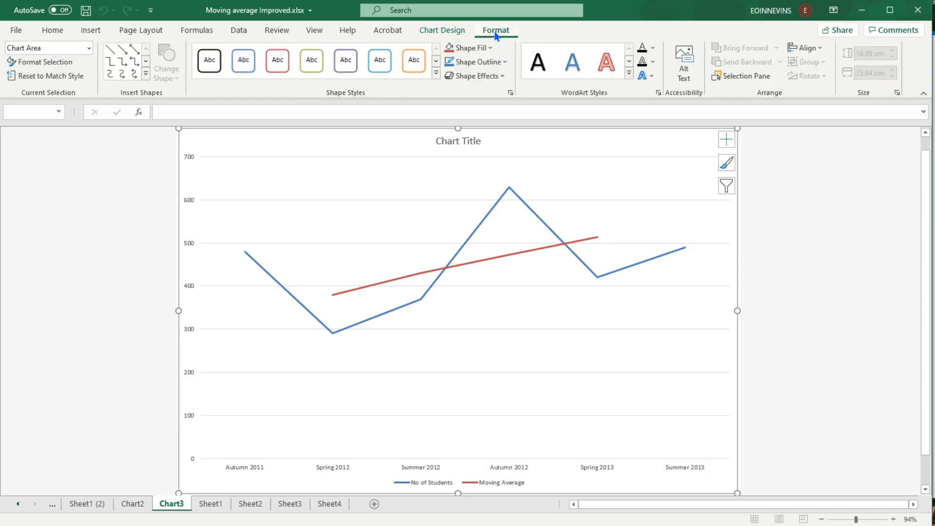
click(442, 32)
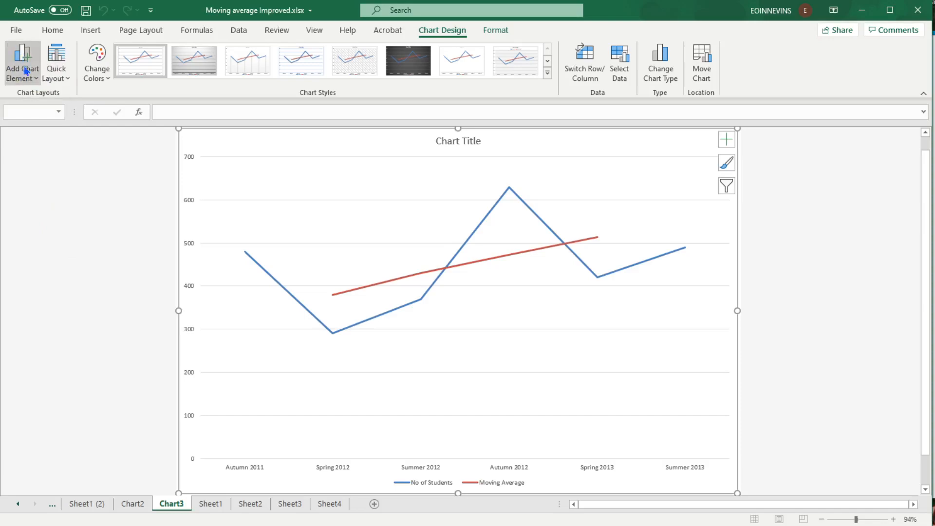
click(31, 81)
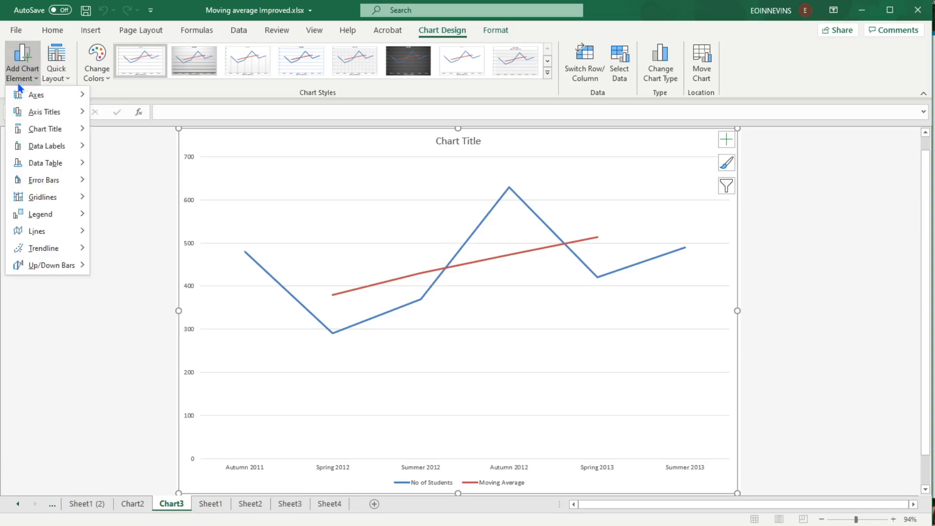
mouse_move(20, 108)
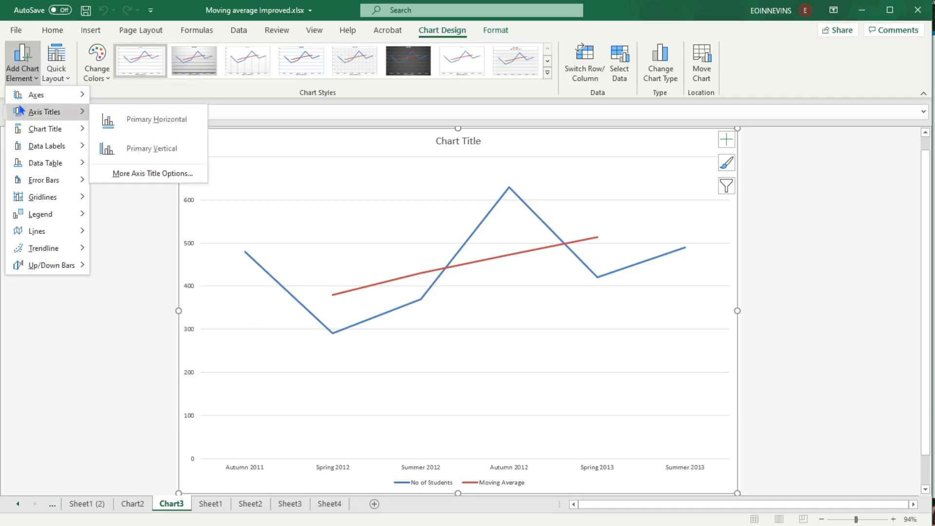
mouse_move(34, 129)
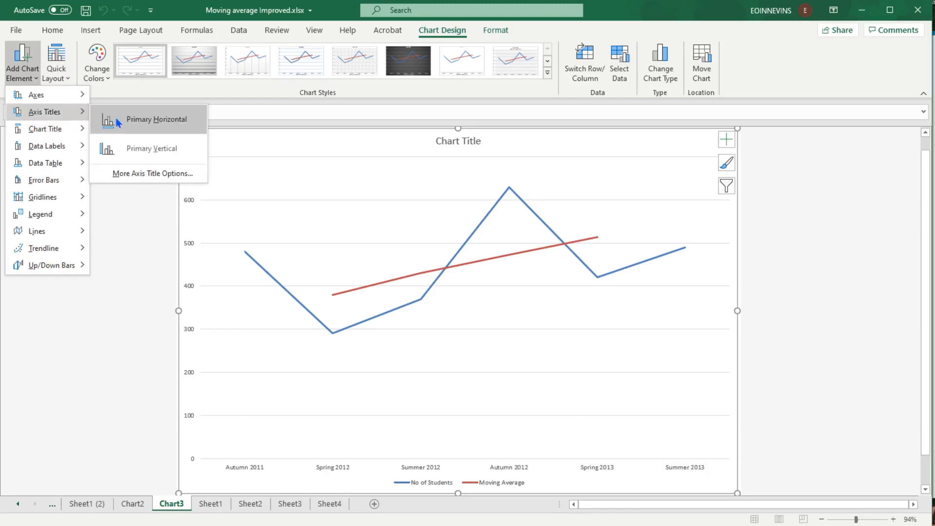
click(146, 120)
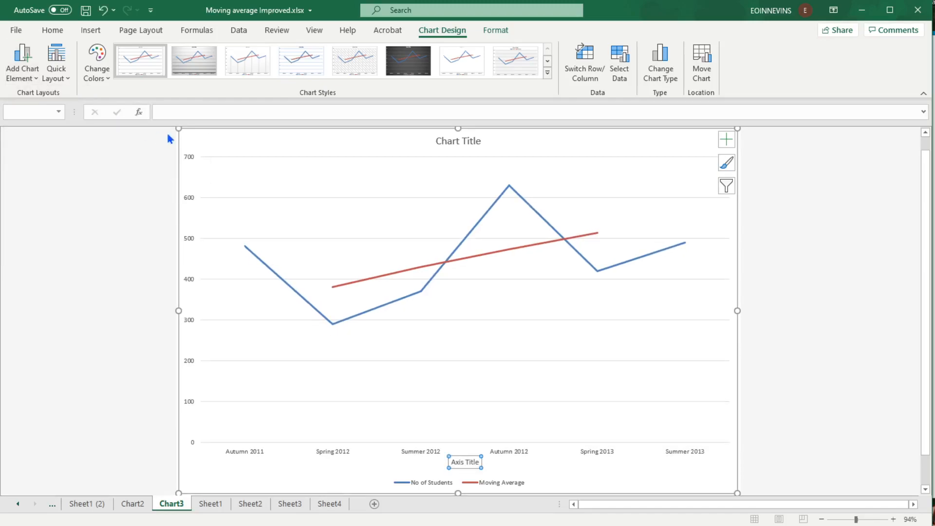
click(190, 114)
text(pri)
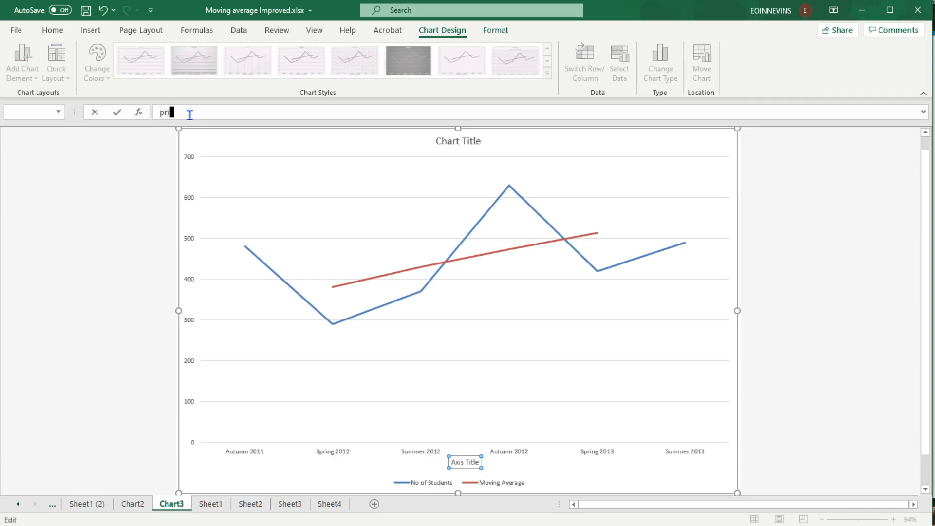
key(Return)
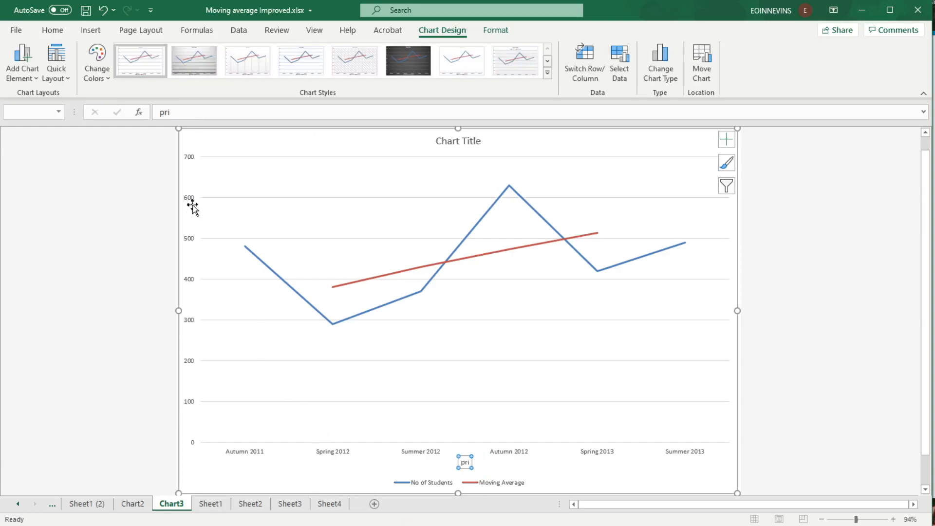
Add a primary vertical axis title to the chart and set its text to hhhhh.
click(29, 76)
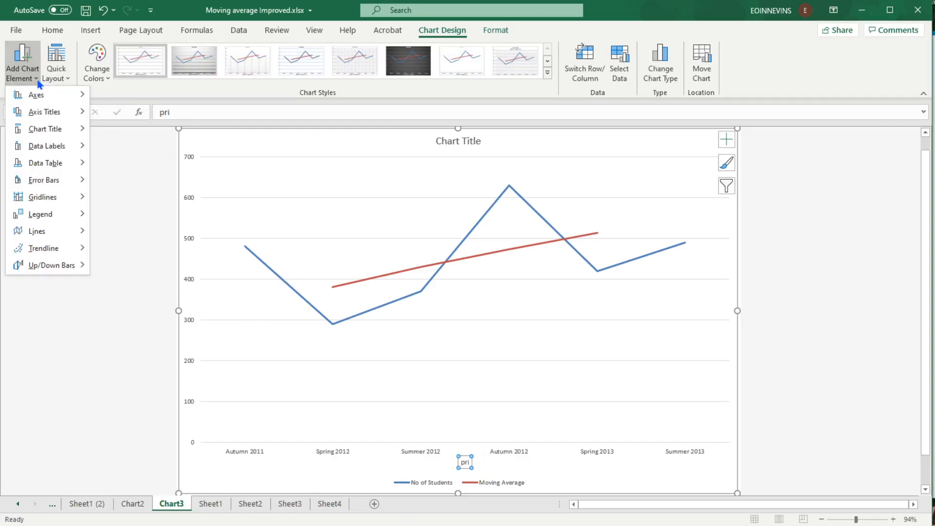
mouse_move(37, 111)
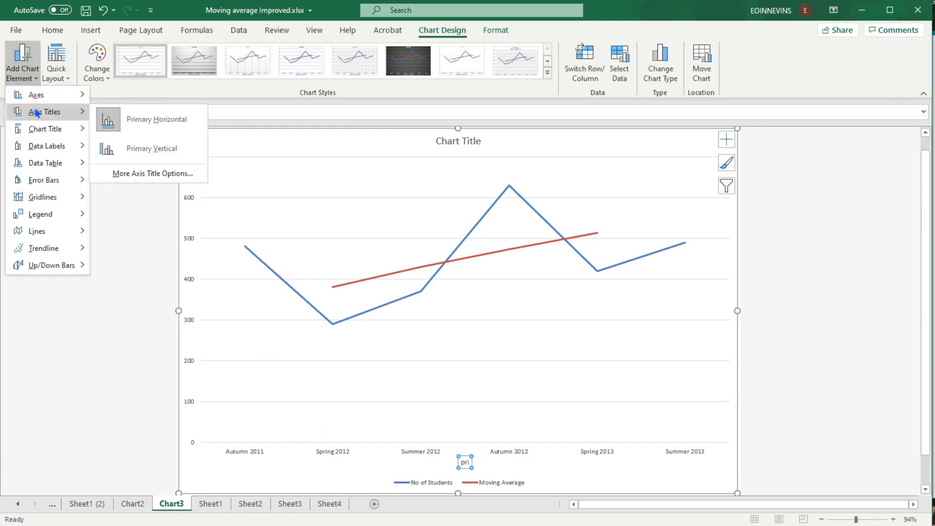
click(144, 152)
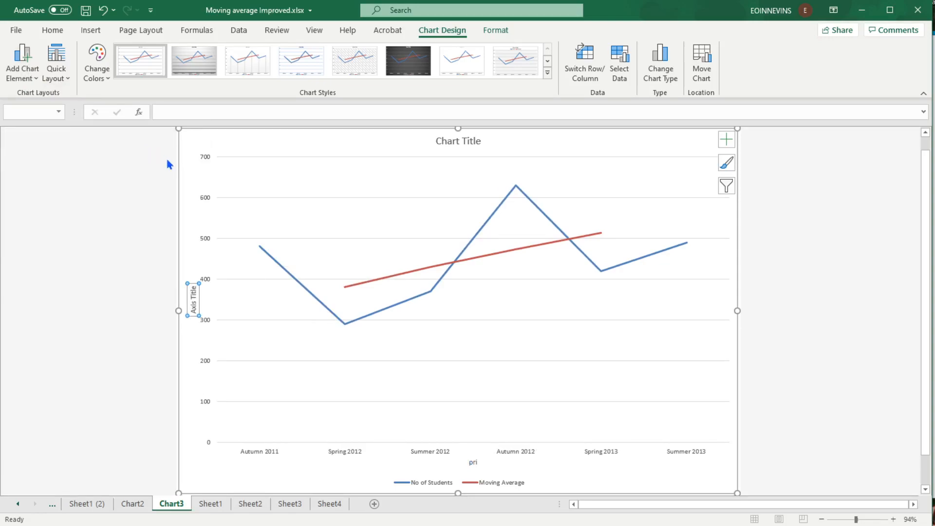
text(hhhhh)
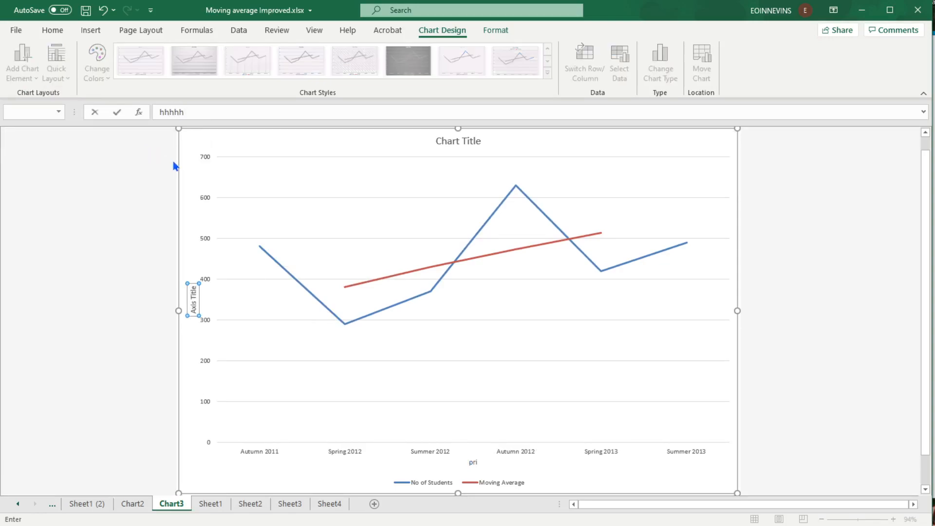
key(Return)
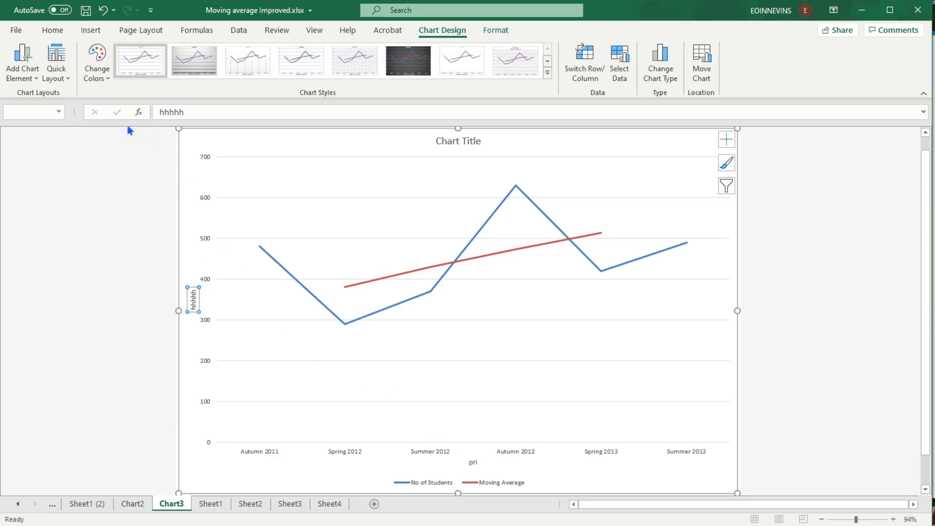
Apply the primary major horizontal gridlines option to the chart twice.
click(36, 82)
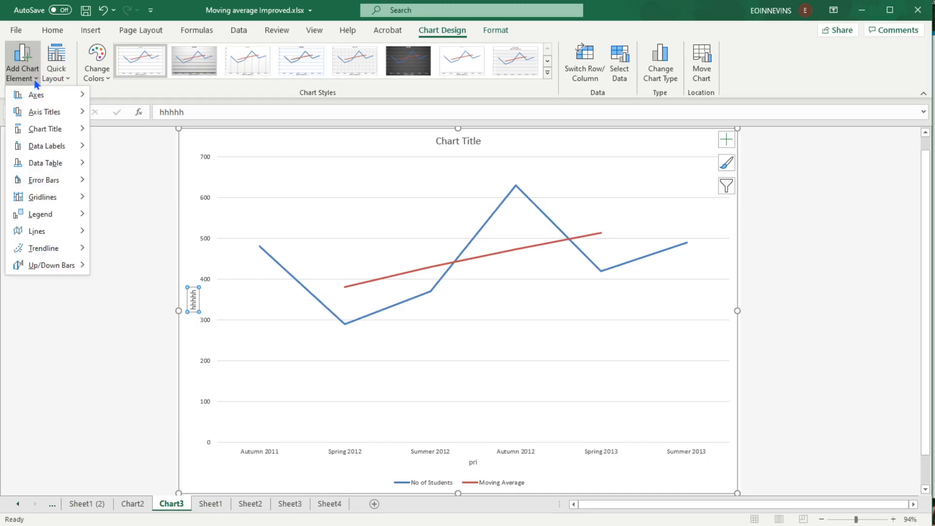
mouse_move(43, 198)
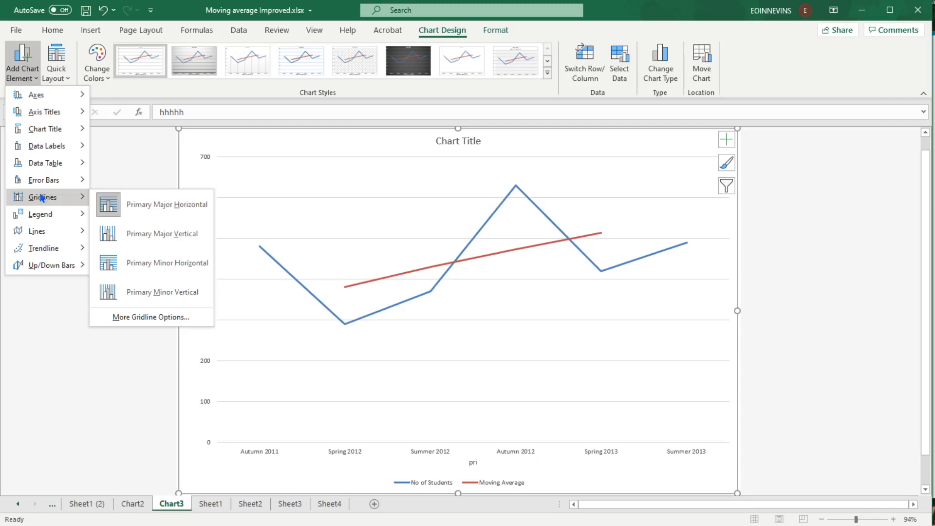
click(134, 205)
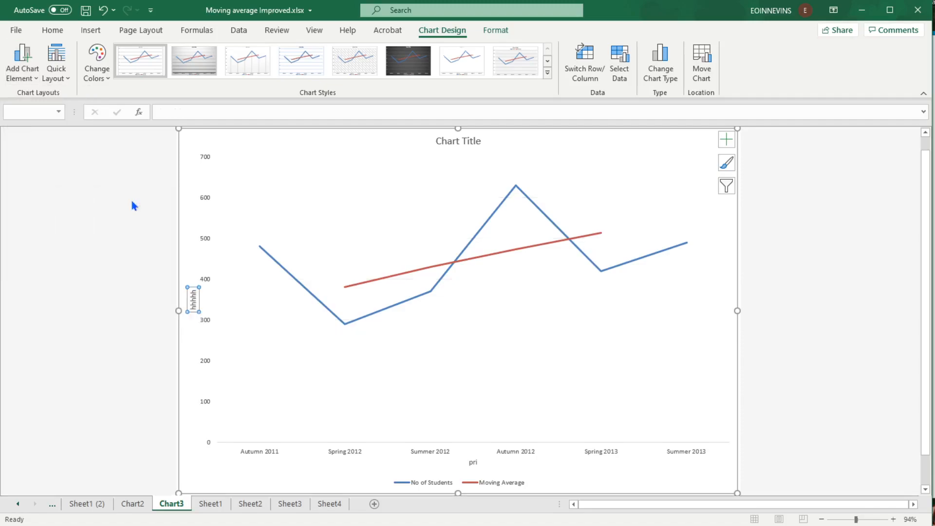
click(37, 81)
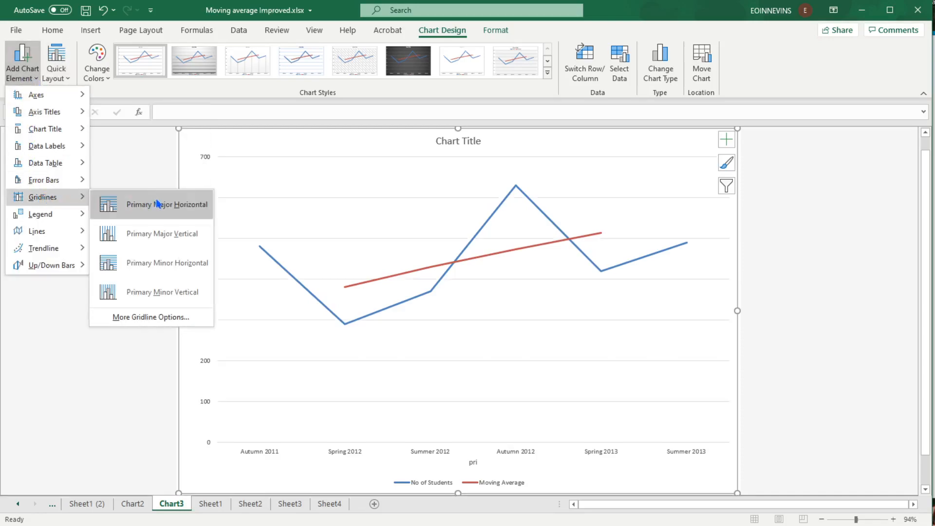
click(156, 204)
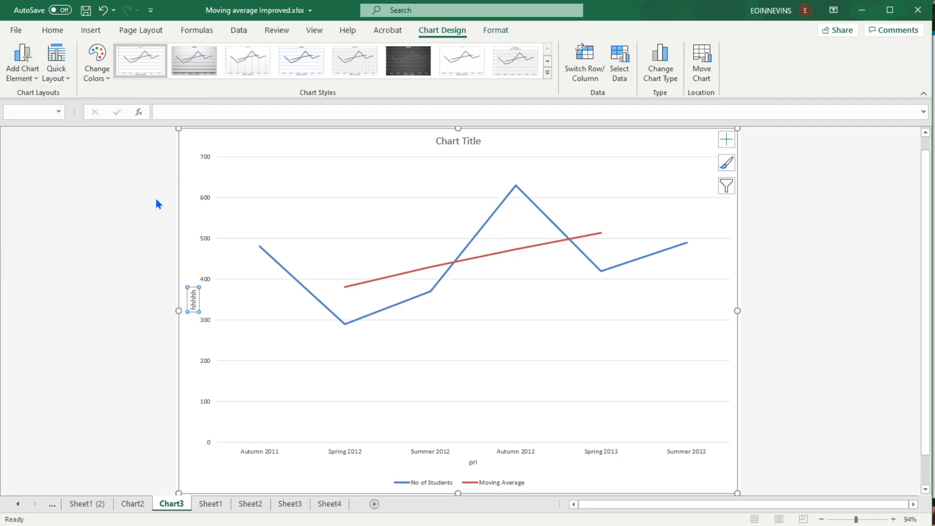
Add primary minor horizontal gridlines to the chart.
click(37, 82)
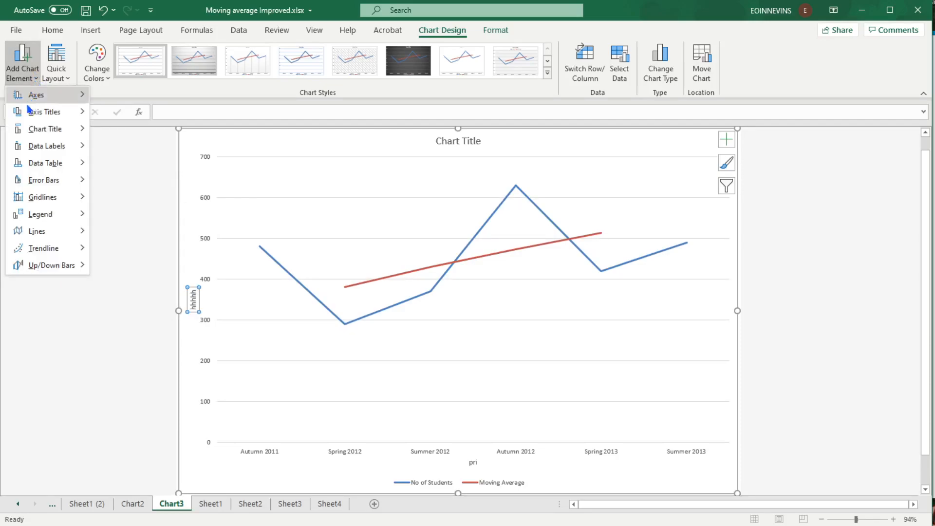
mouse_move(33, 202)
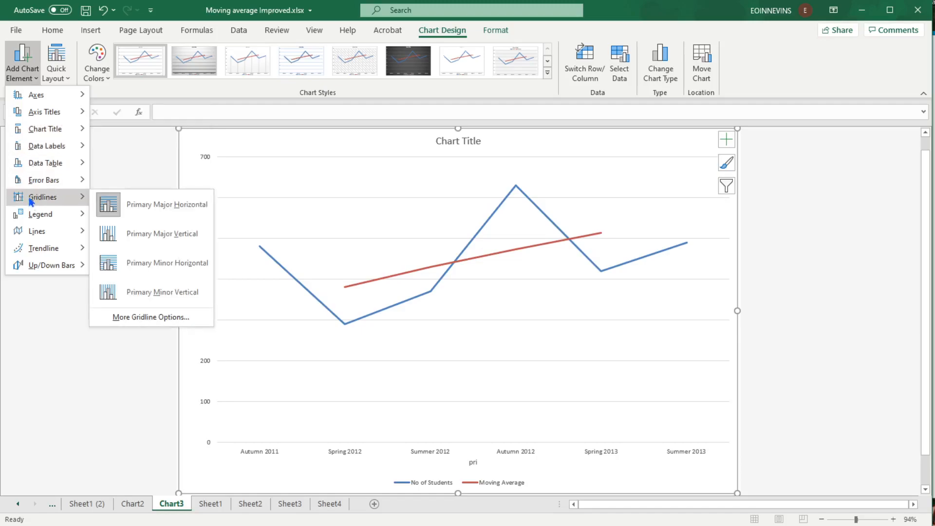
click(137, 267)
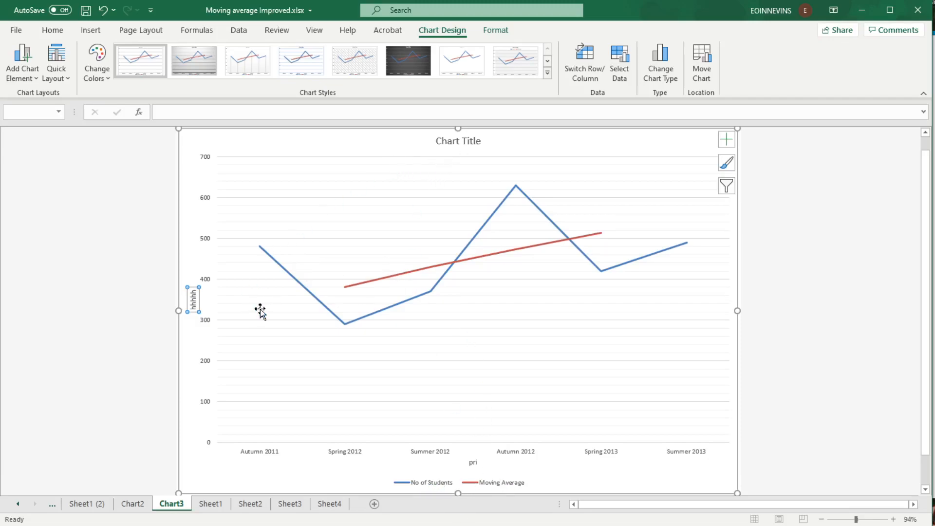
Move the chart legend to the top of the chart.
click(34, 82)
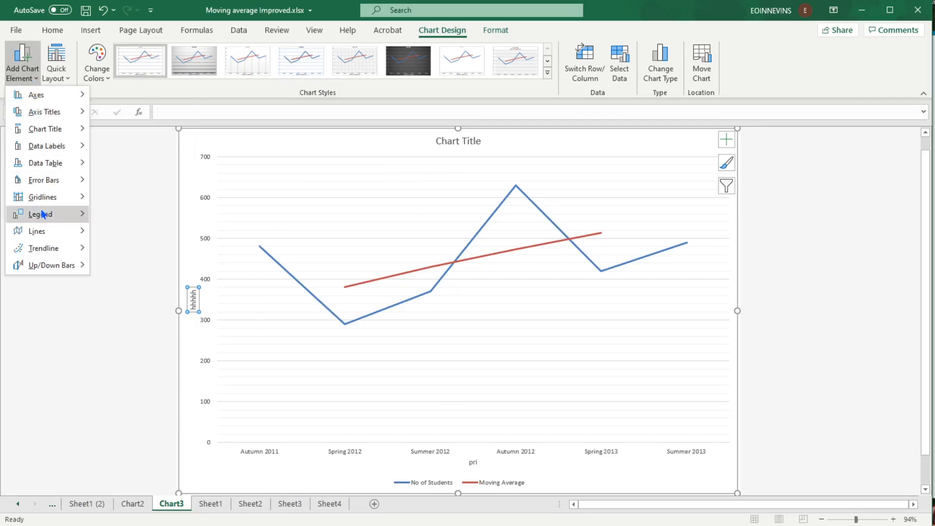
mouse_move(43, 214)
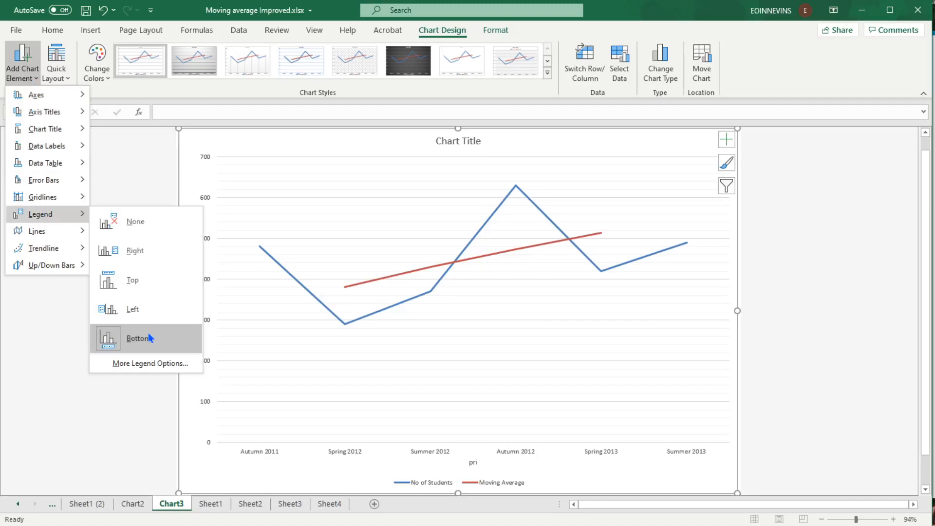
click(132, 279)
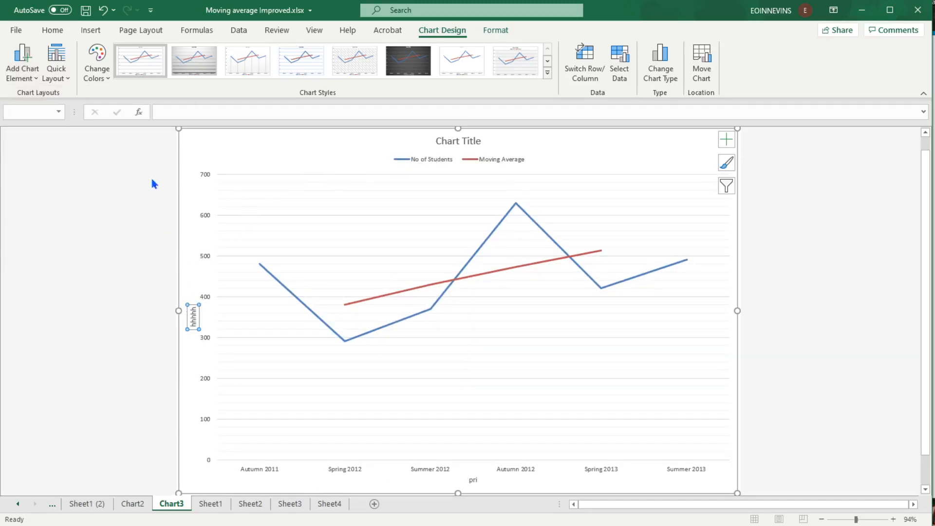
Set the vertical axis bounds to a minimum of 250 and a maximum of 650.
click(205, 260)
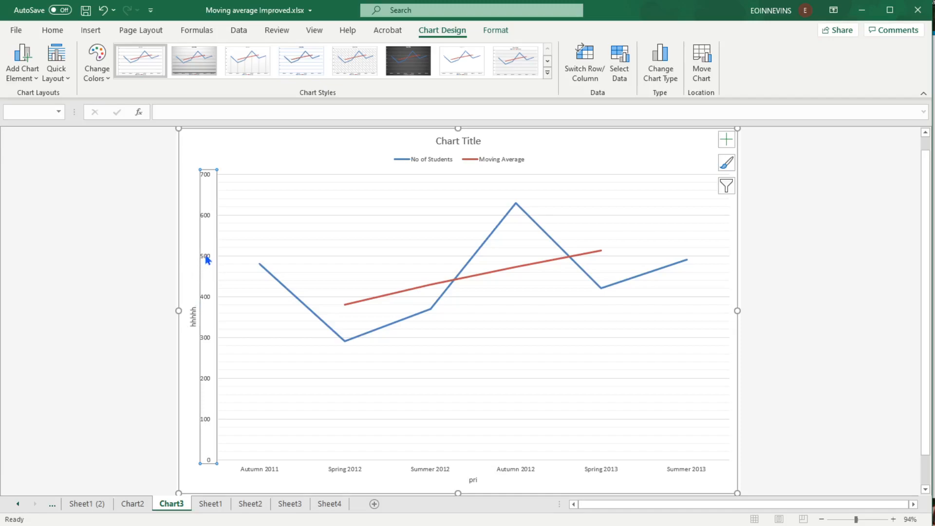
right_click(207, 260)
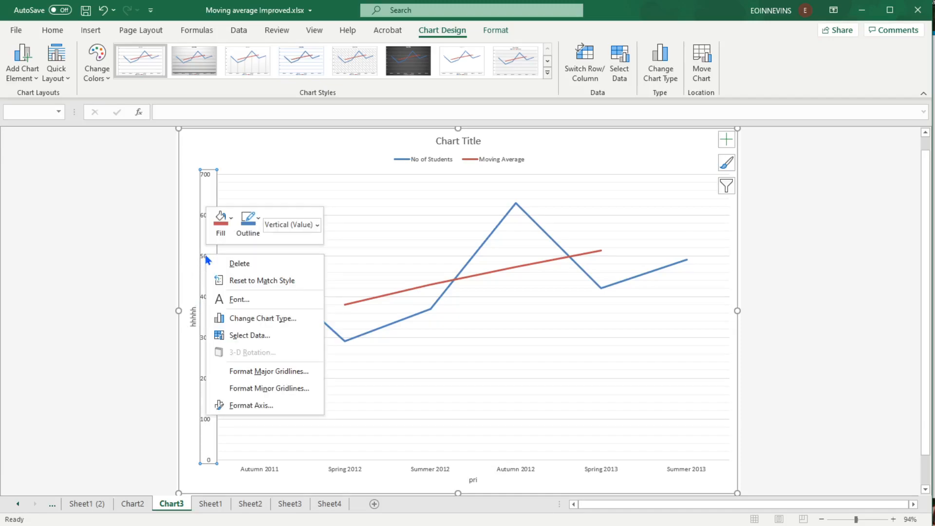
click(245, 405)
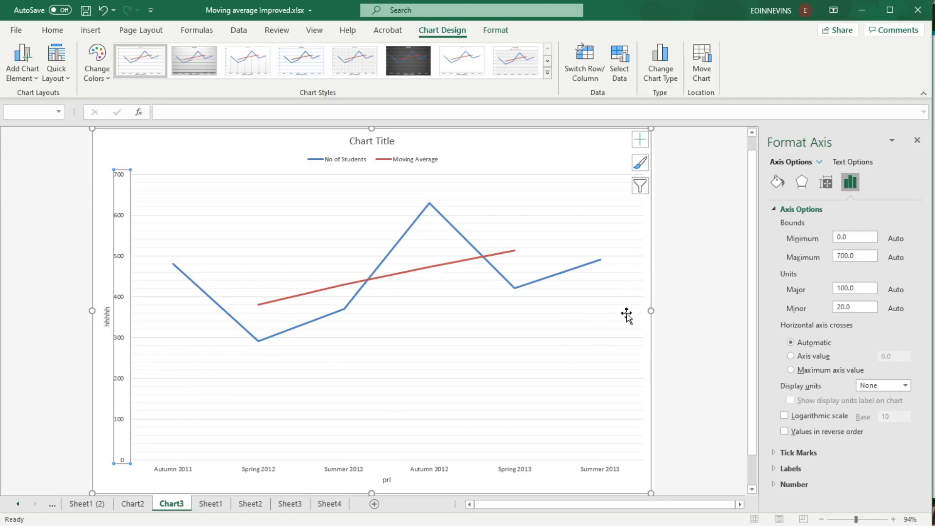
drag(869, 237, 825, 241)
text(250)
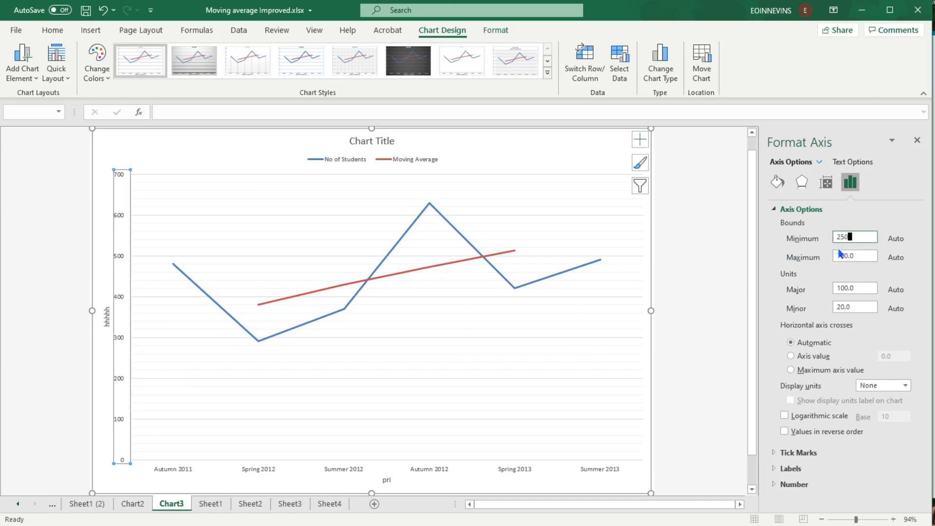
drag(864, 254, 823, 254)
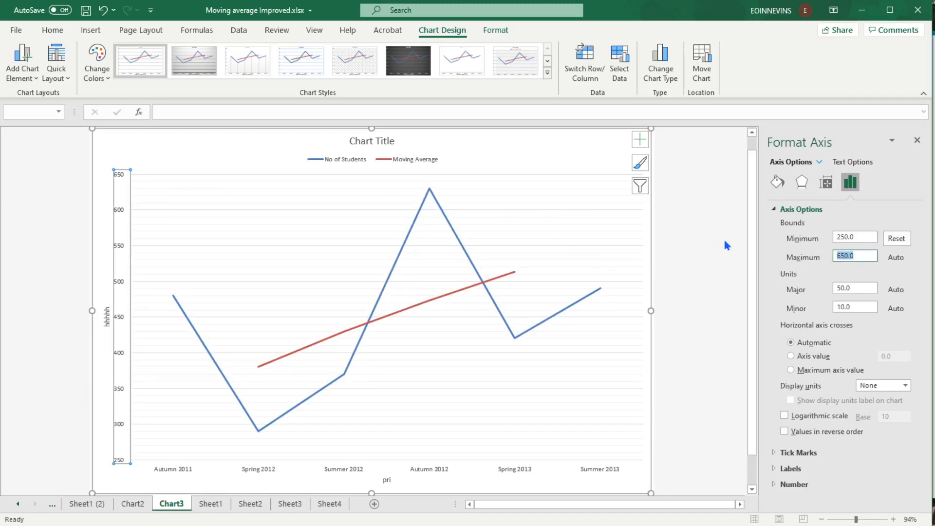
text(650)
Add data labels to the No of Students series.
click(400, 259)
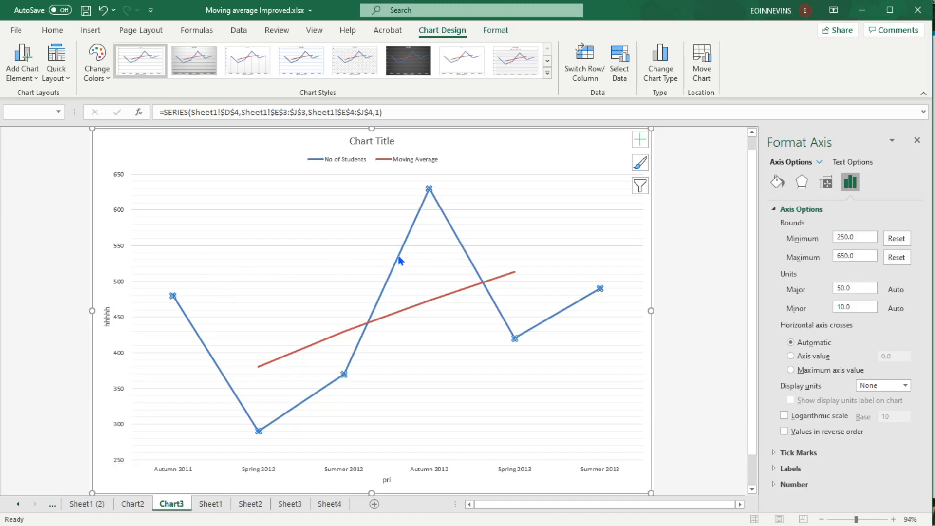
right_click(421, 215)
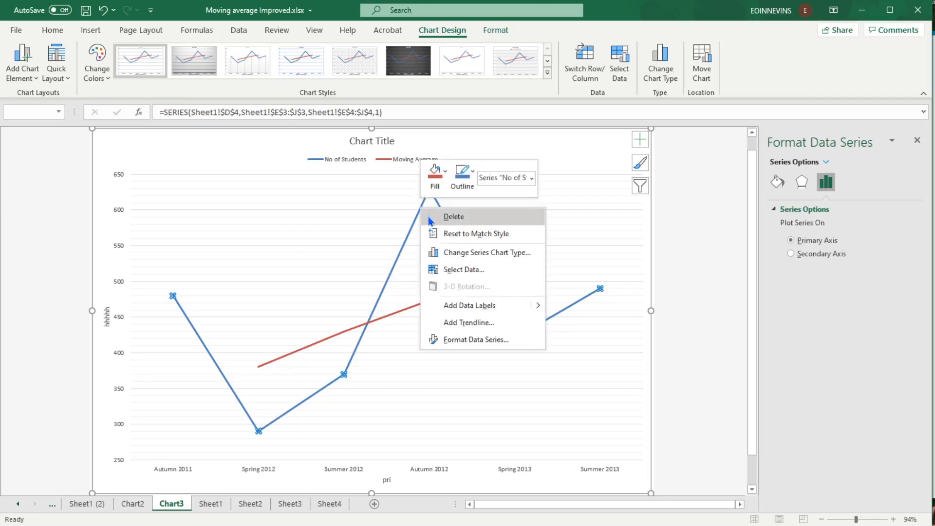
click(538, 307)
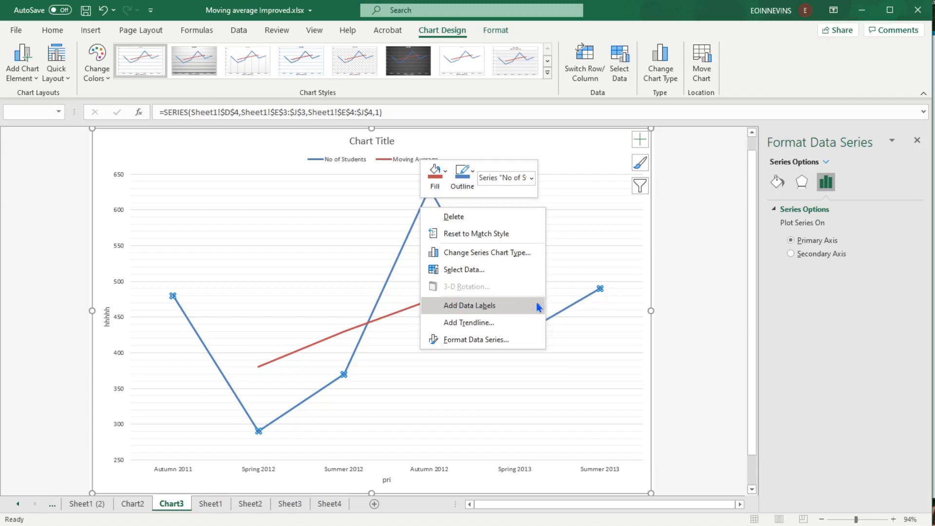
click(537, 306)
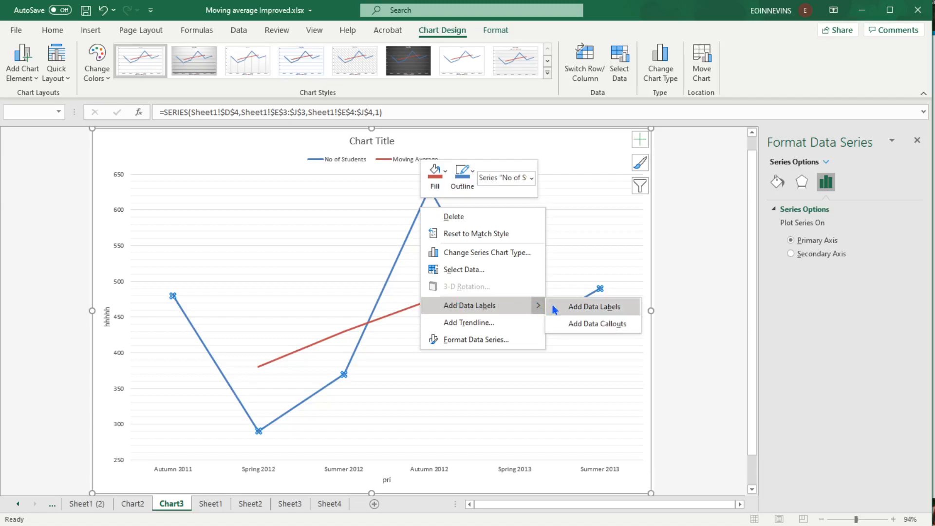
click(554, 309)
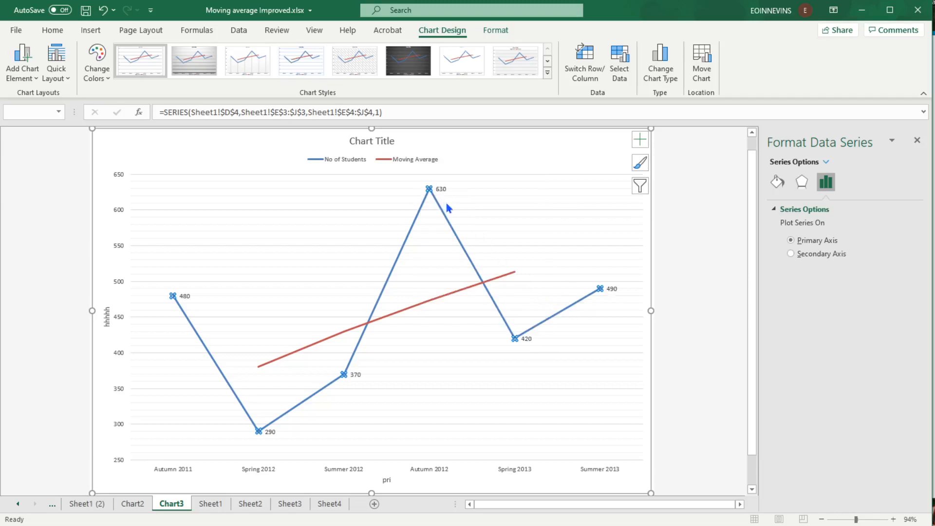
Open the label formatting options for the 630 data label on the Autumn 2012 point.
click(430, 190)
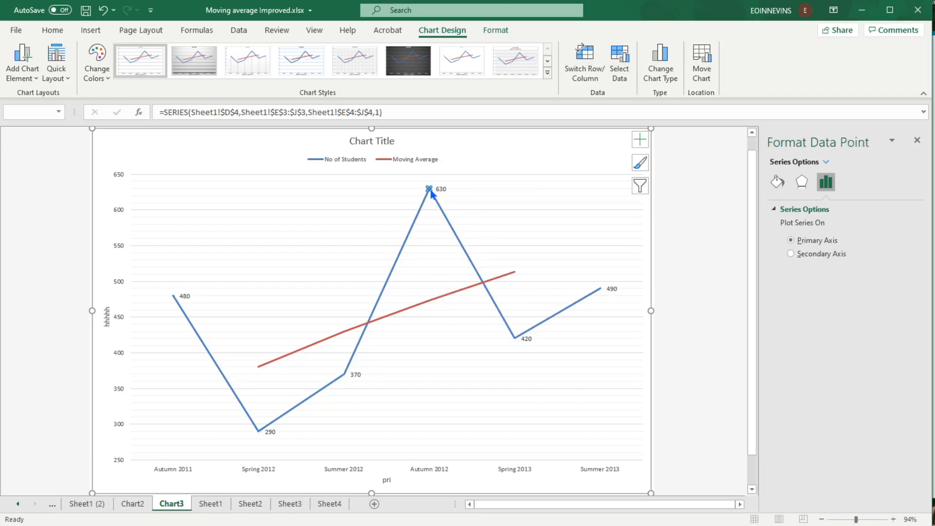
right_click(431, 192)
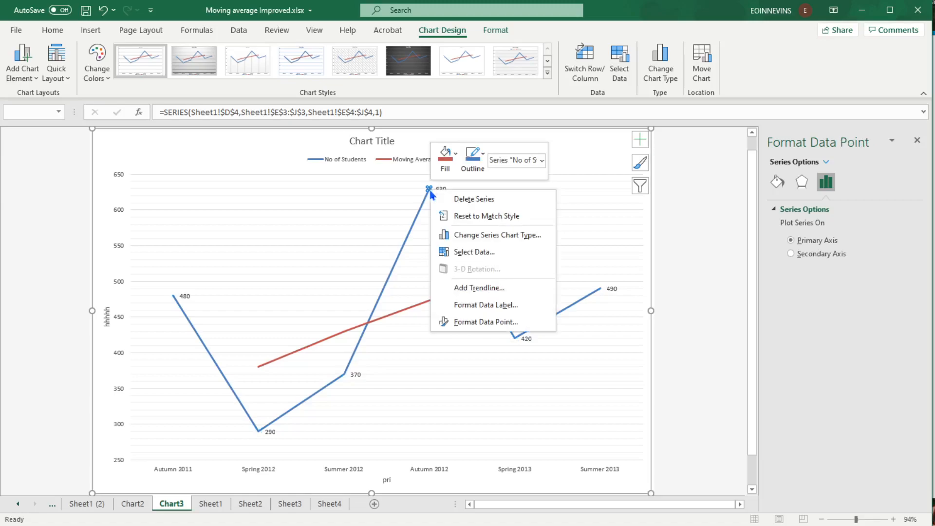
click(486, 306)
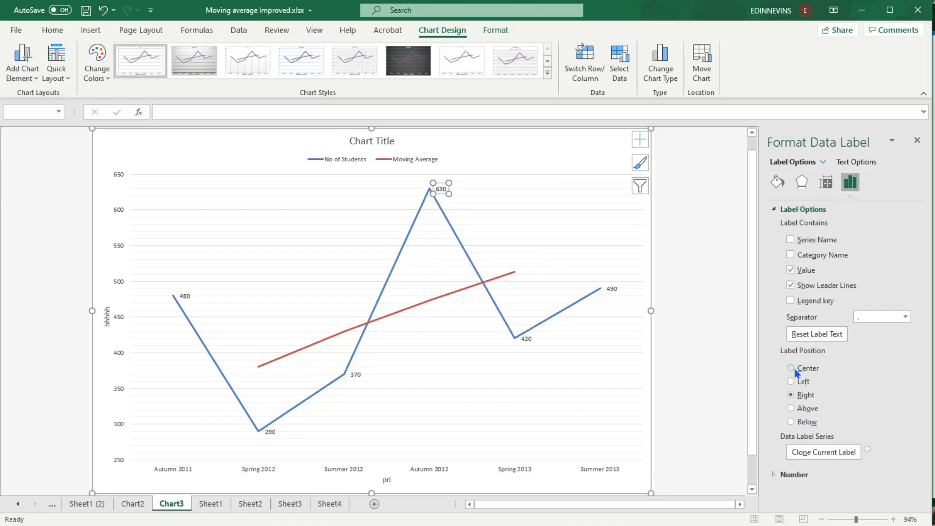
click(706, 331)
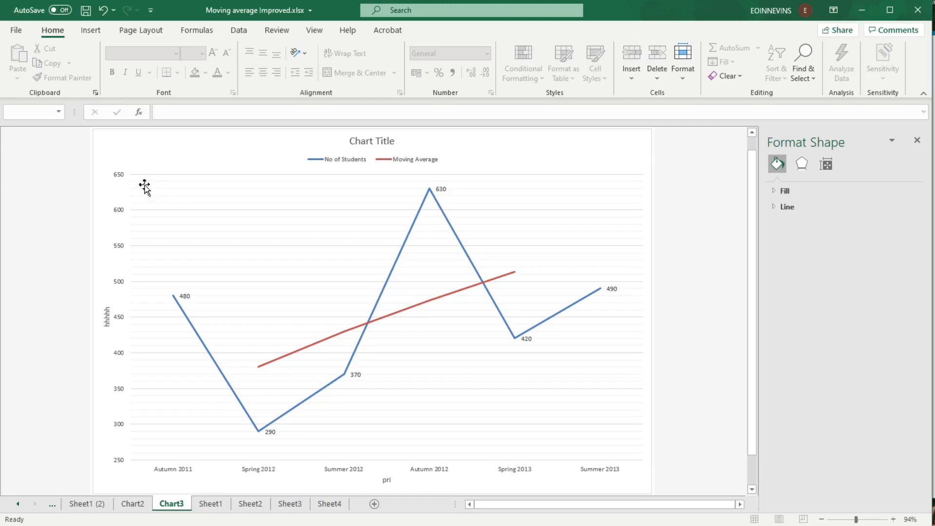
Select the whole chart area and copy it.
click(92, 188)
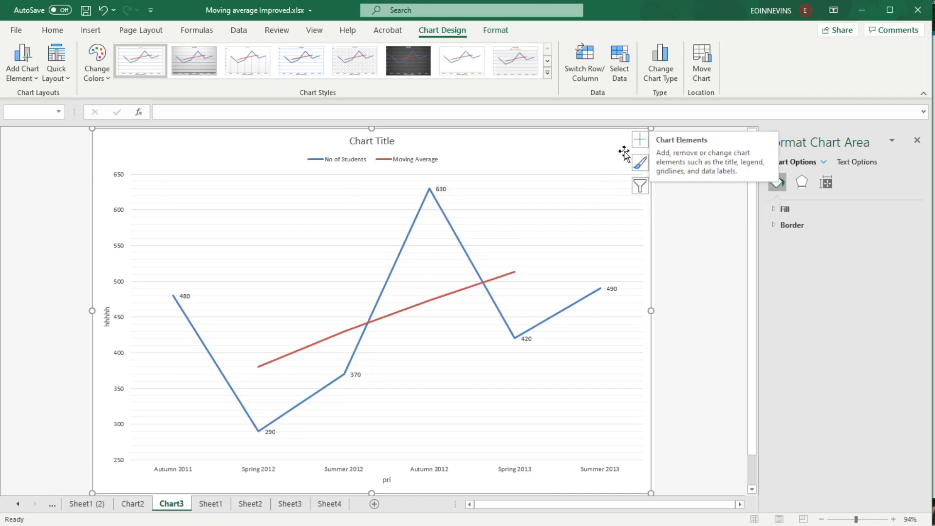
right_click(94, 197)
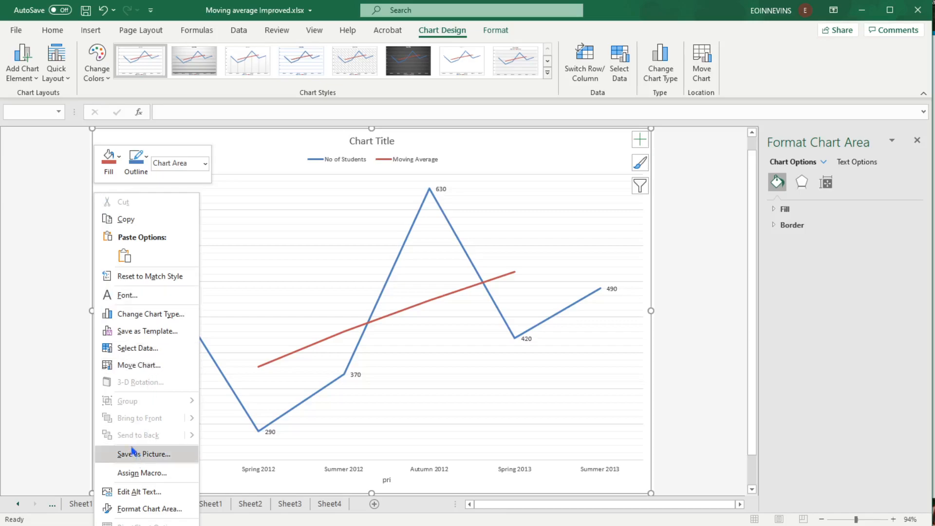
click(119, 219)
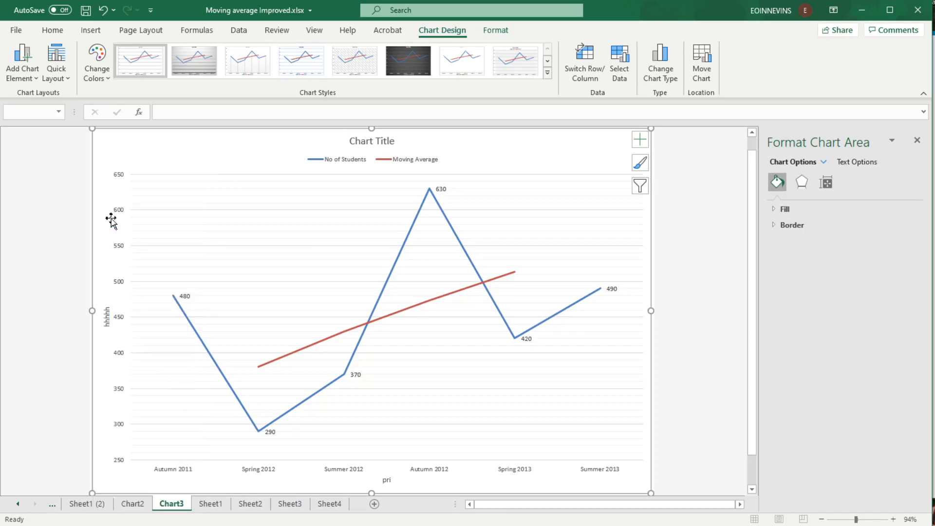